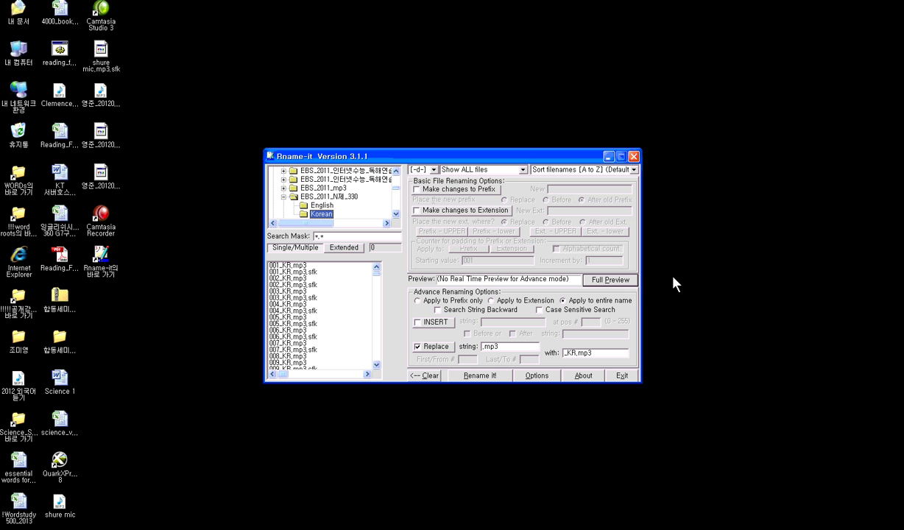
Browse to the D drive in the folder tree and expand the SoundLibrary_270G folder
click(433, 170)
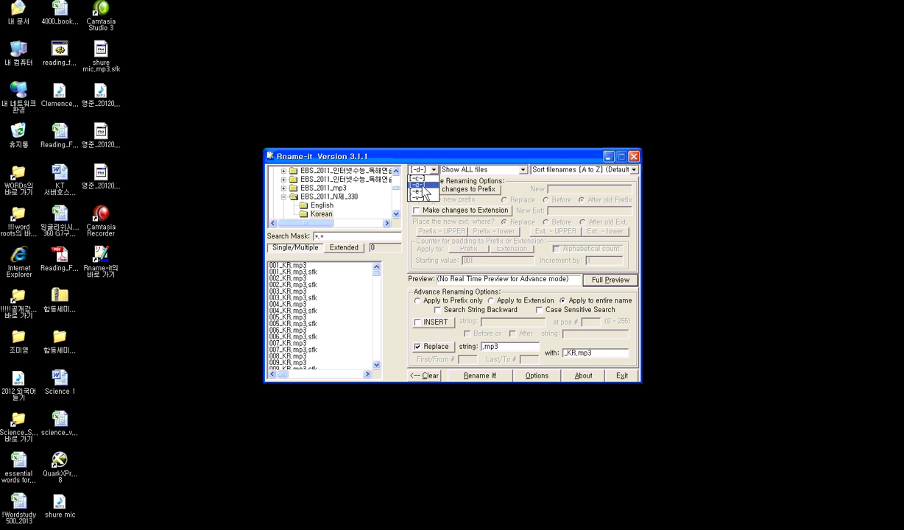
click(418, 185)
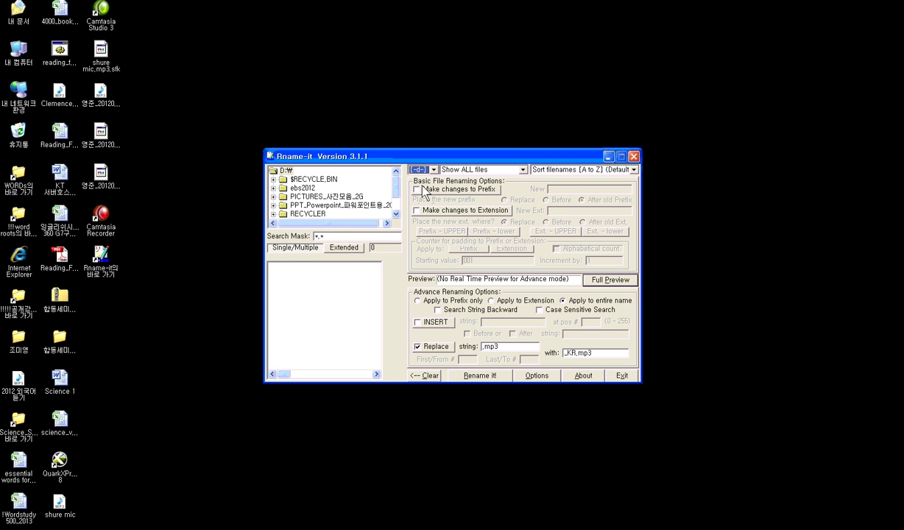
click(340, 197)
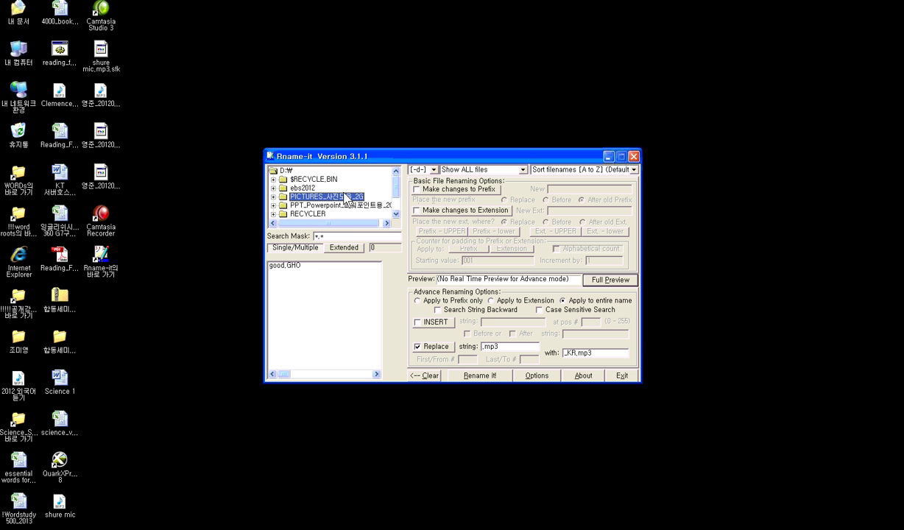
key(Down)
key(Down)
key(Down)
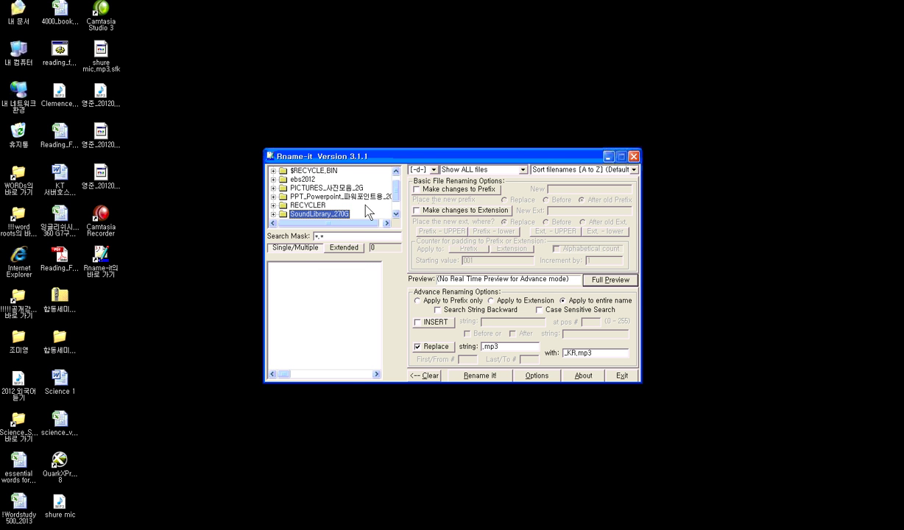
double_click(335, 214)
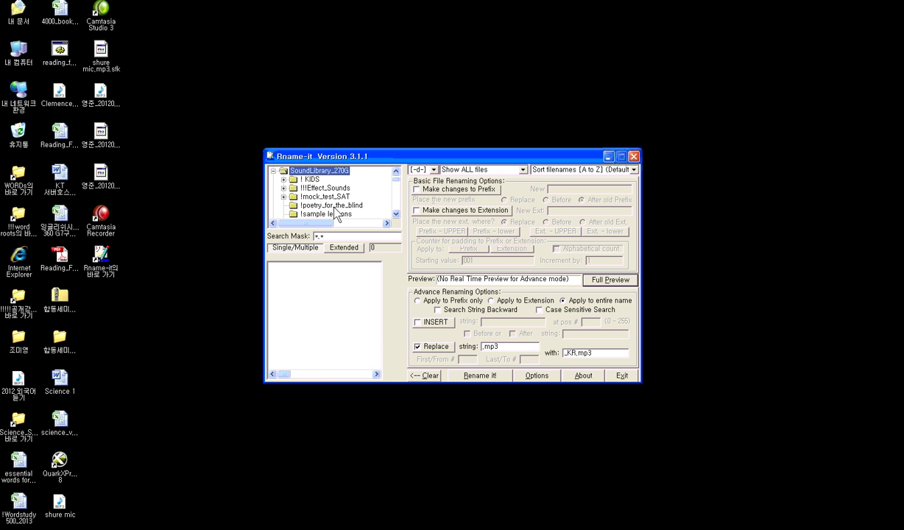
Select the Read_Up_3 folder inside SoundLibrary_270G to list its files
scroll(334, 213, down, 3)
click(335, 212)
scroll(360, 205, down, 1)
scroll(365, 203, down, 2)
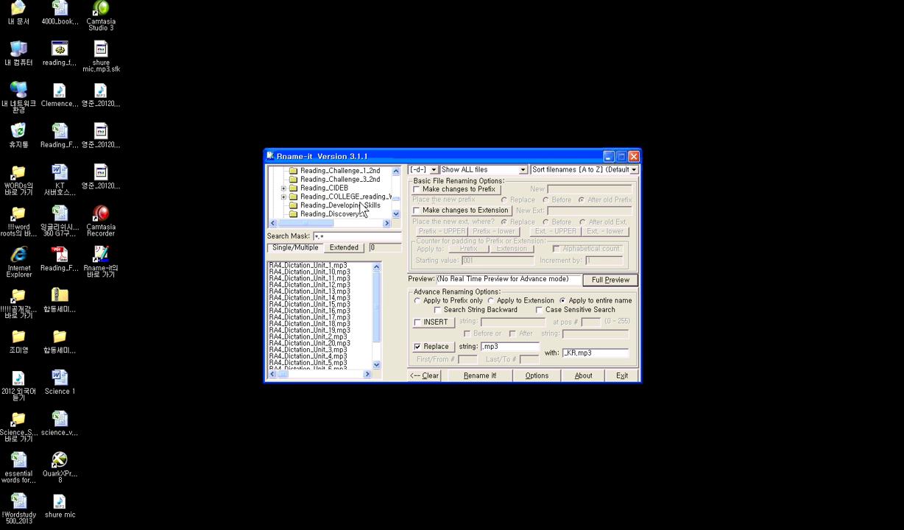
scroll(357, 205, up, 4)
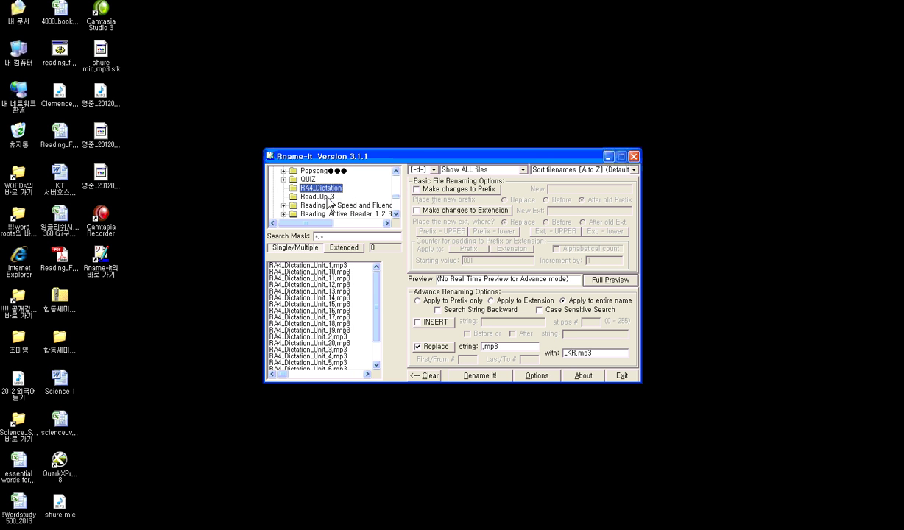
click(329, 197)
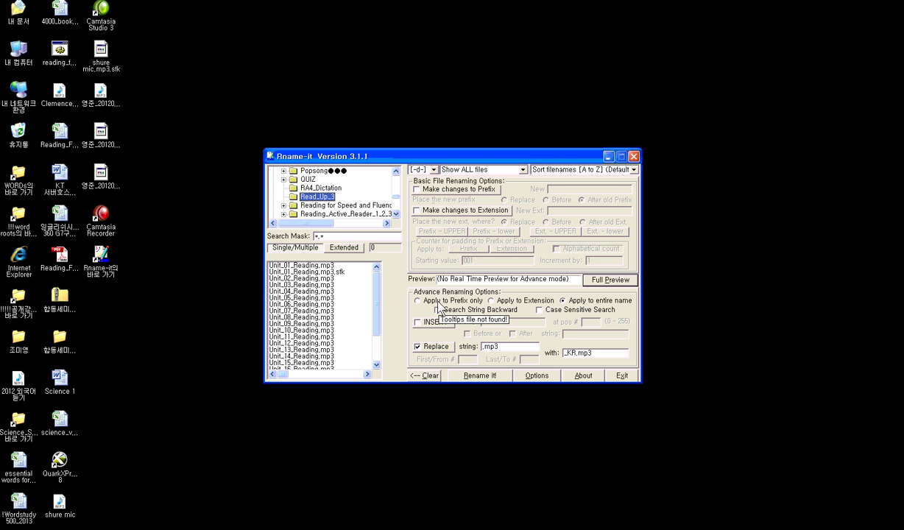
Set the advanced renaming to apply to the prefix only, replacing "Unit" with "Read_Up_3_Unit"
click(439, 303)
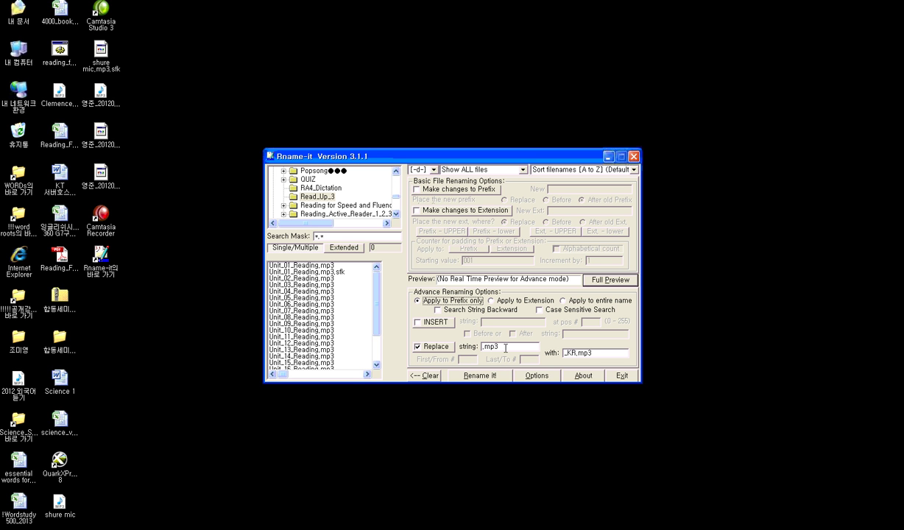
drag(505, 348, 482, 350)
text(Unit)
drag(592, 353, 559, 353)
text(Read)
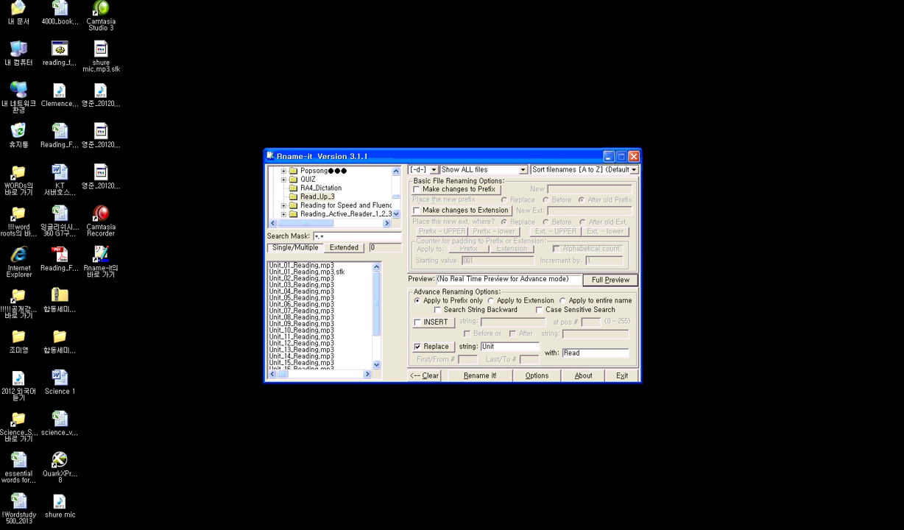
text(_Up_3_)
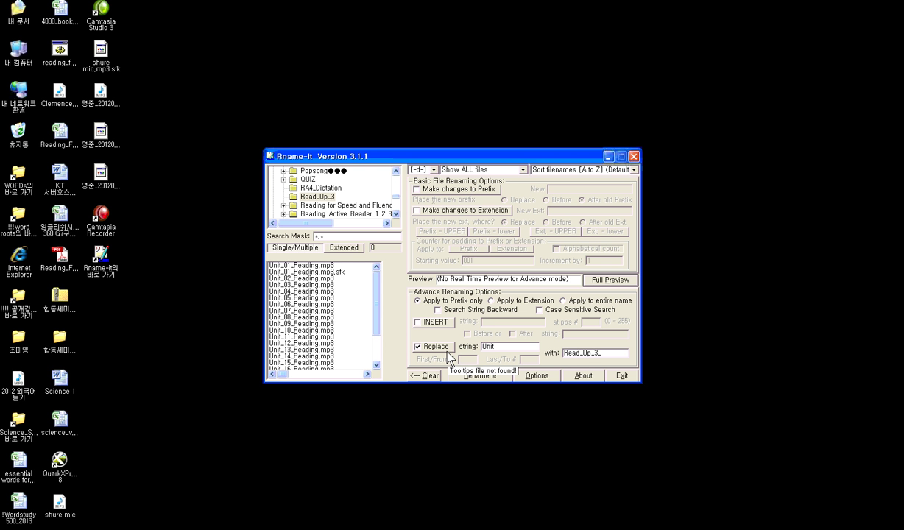
text(Unit)
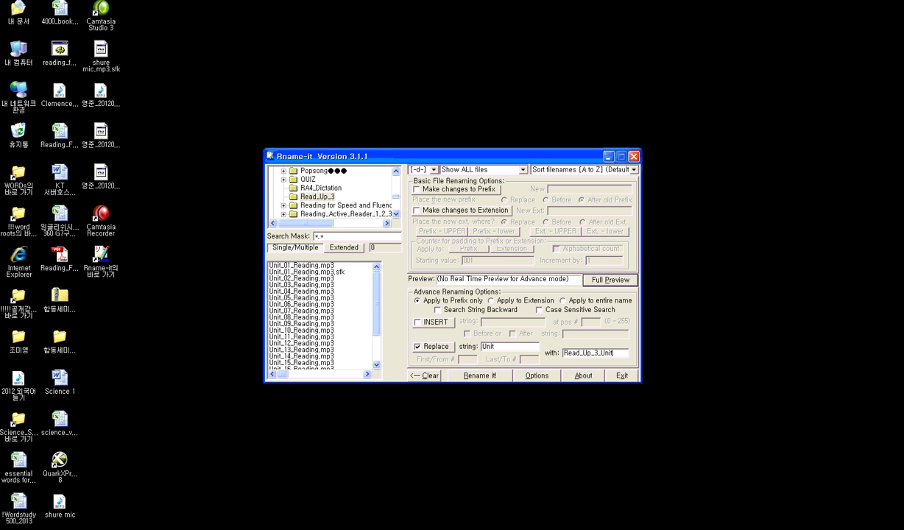
text(_)
key(BackSpace)
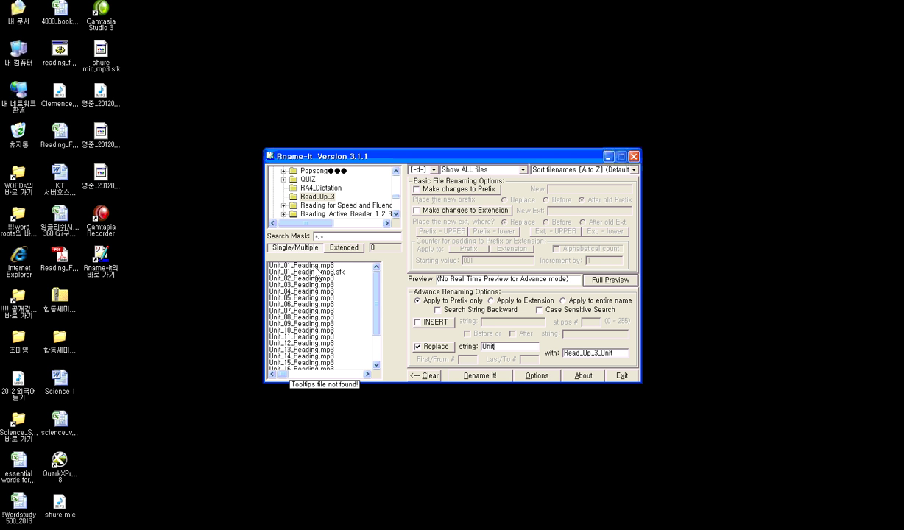
Rename all files in the Read_Up_3 folder with the replacement settings and close the renaming program
drag(315, 265, 303, 369)
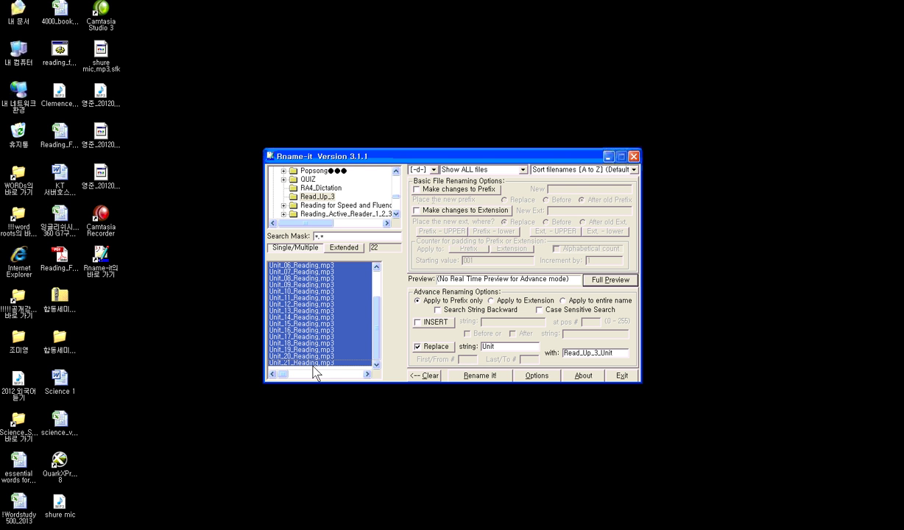
click(477, 376)
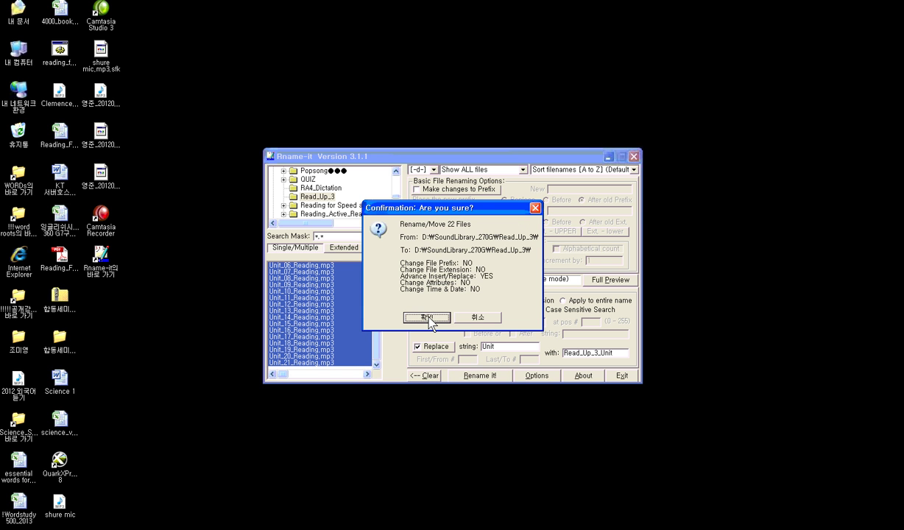
click(426, 318)
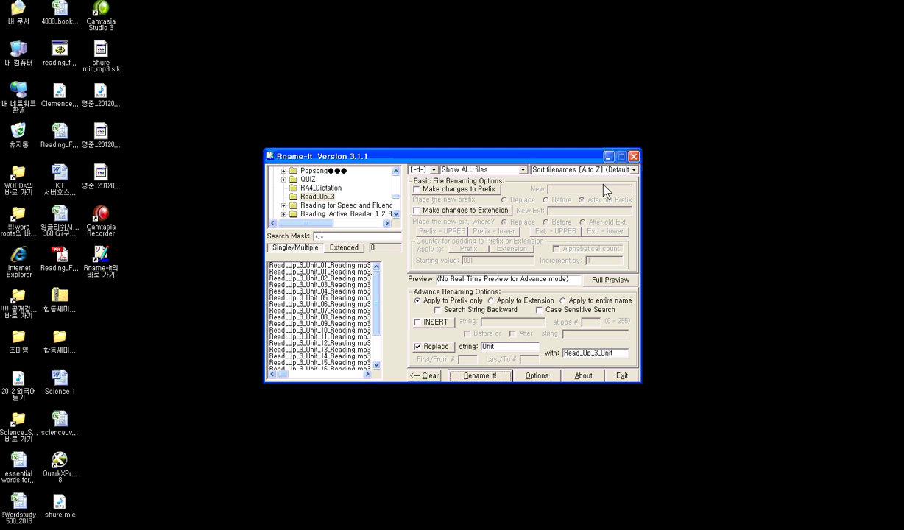
click(632, 158)
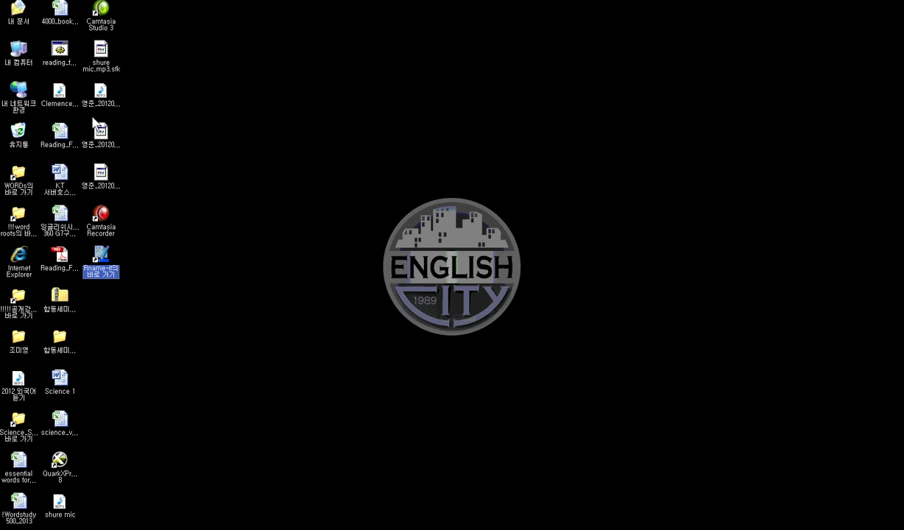
Open the folder D:\SoundLibrary_270G\Read_Up_3 in Windows Explorer
double_click(23, 55)
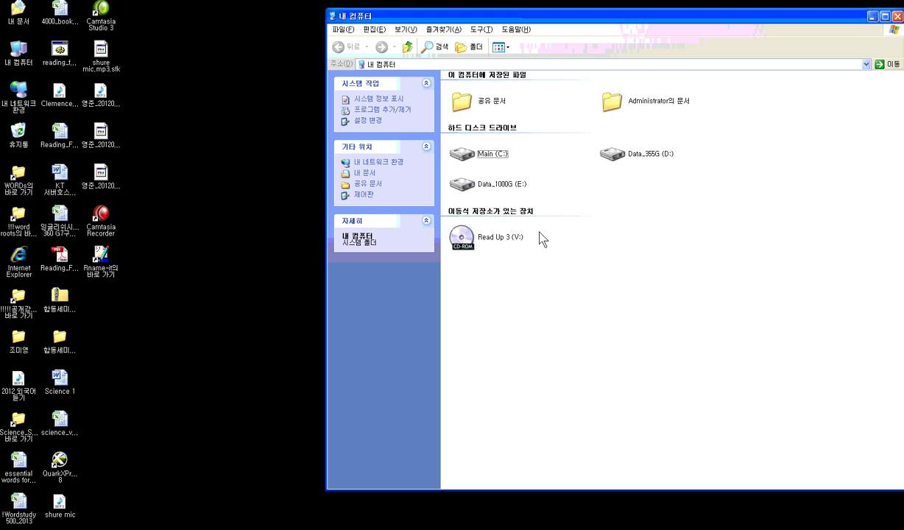
double_click(610, 162)
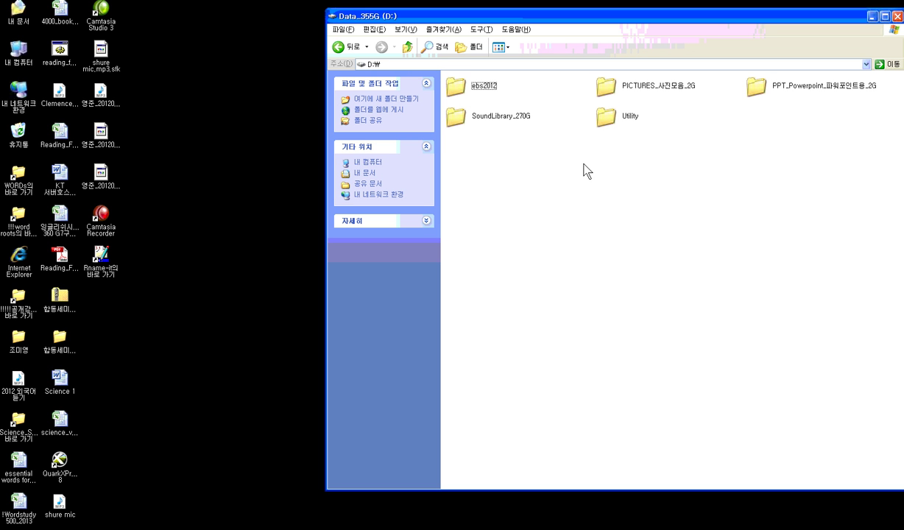
double_click(450, 118)
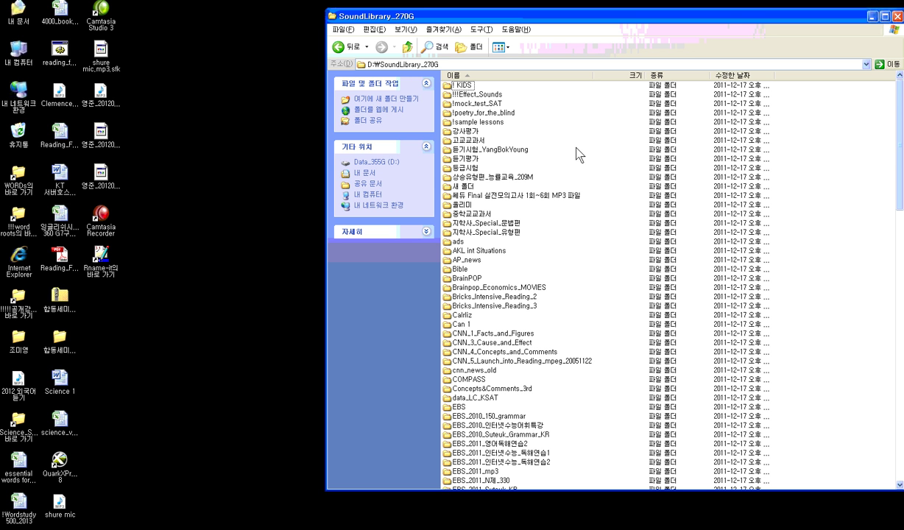
key(r)
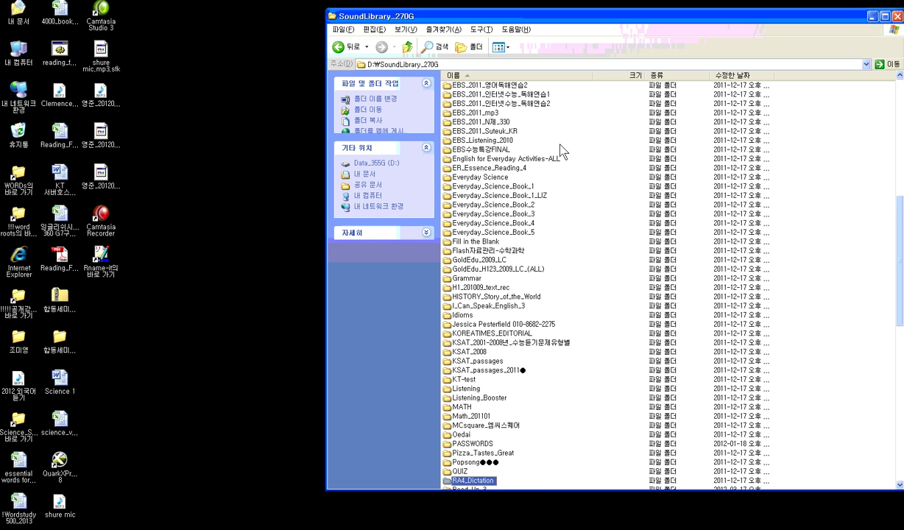
scroll(555, 285, down, 11)
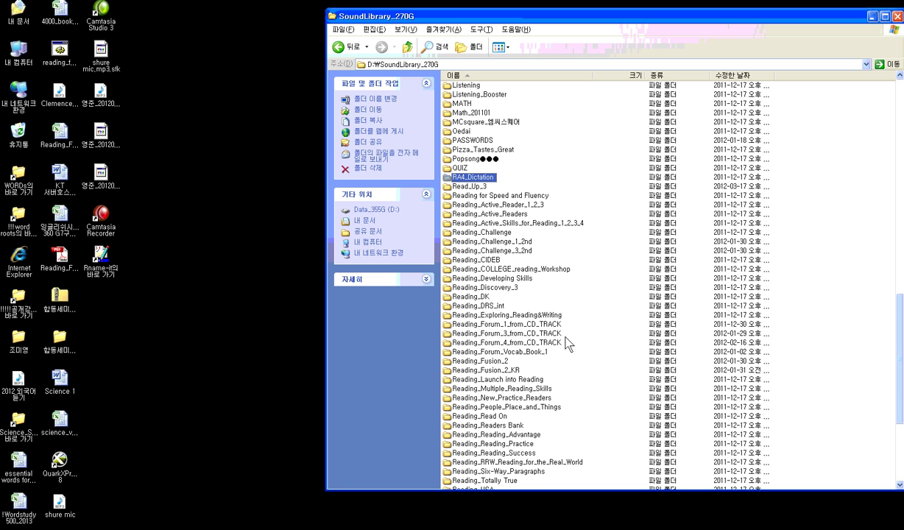
click(475, 187)
double_click(474, 187)
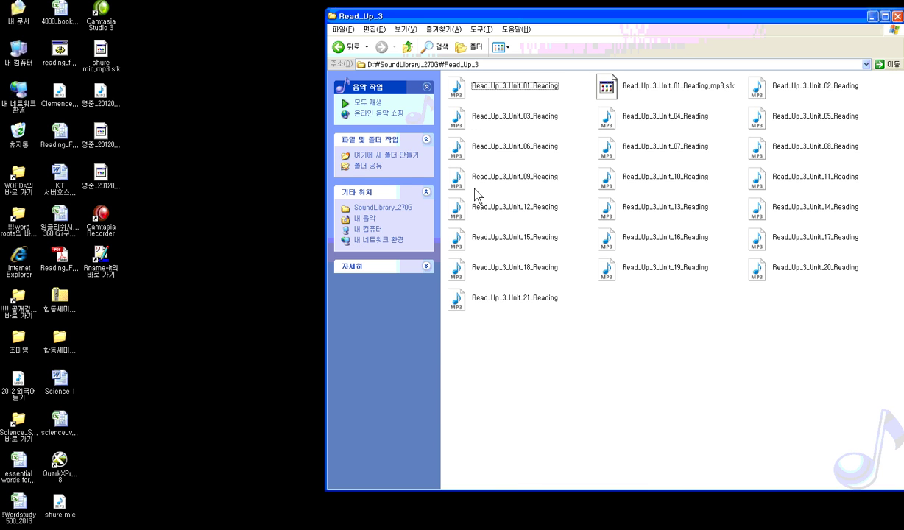
Show the folder in details view and delete the file Read_Up_3_Unit_01_Reading.mp3.sfk
click(405, 30)
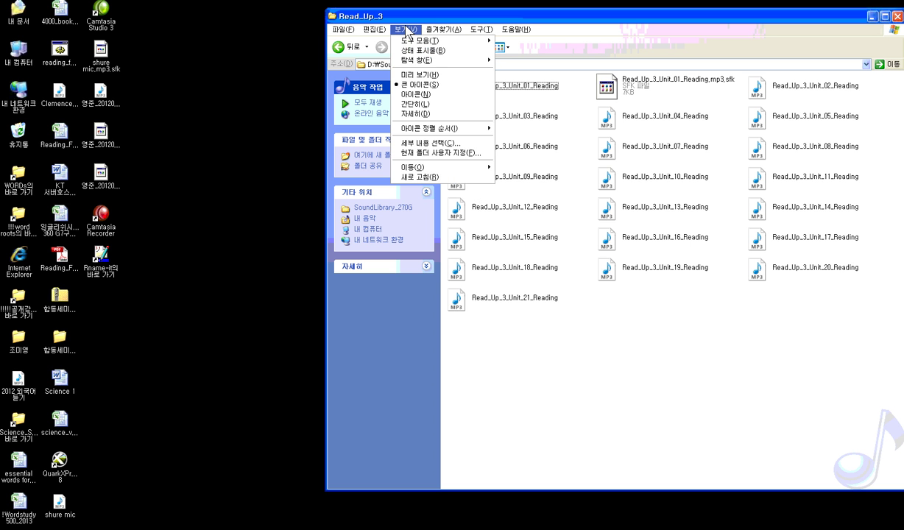
click(414, 114)
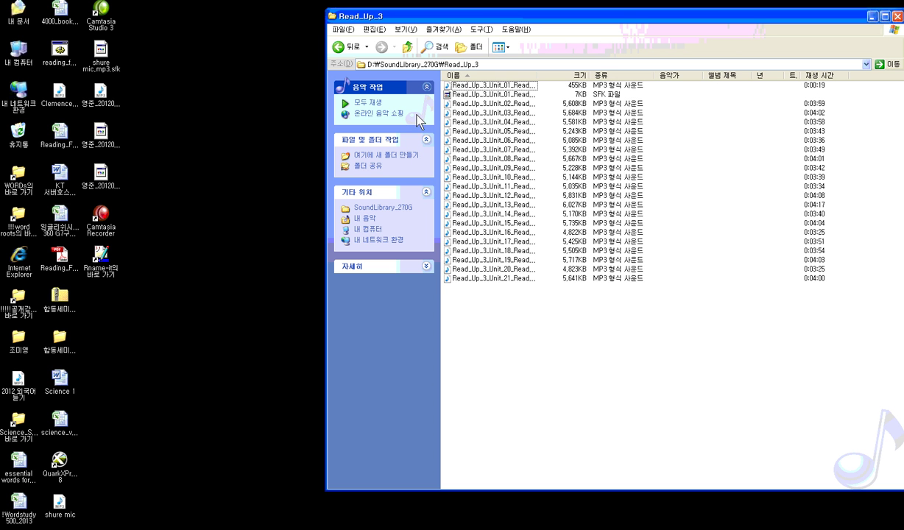
click(493, 95)
key(Delete)
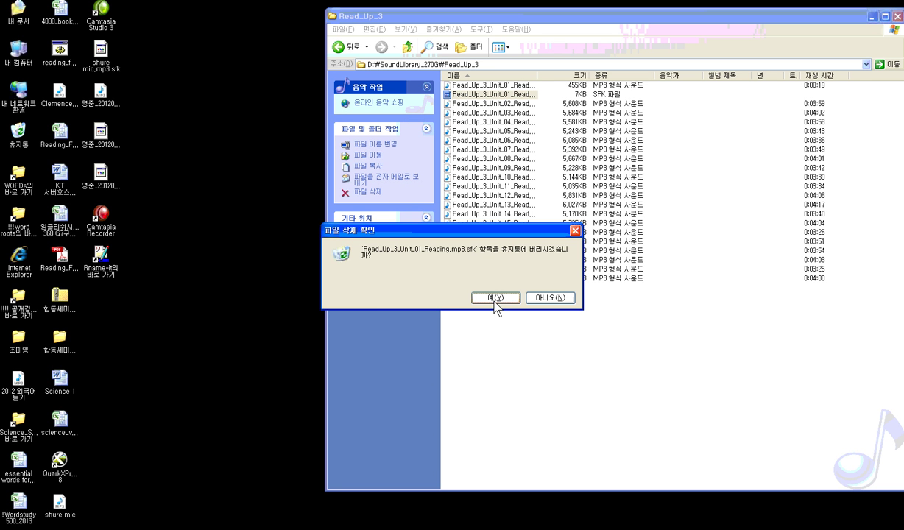
click(478, 296)
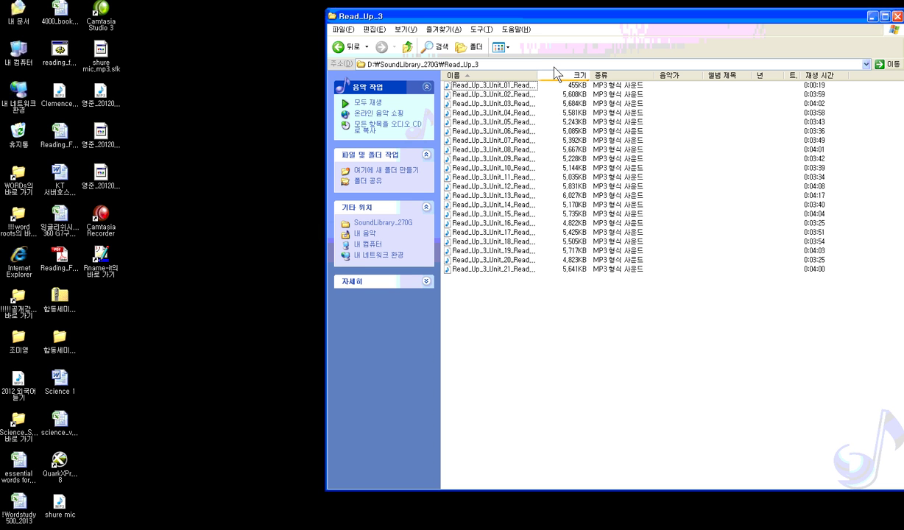
Widen the name column to show full file names and copy the name text of Read_Up_3_Unit_01_Reading
drag(539, 72, 634, 75)
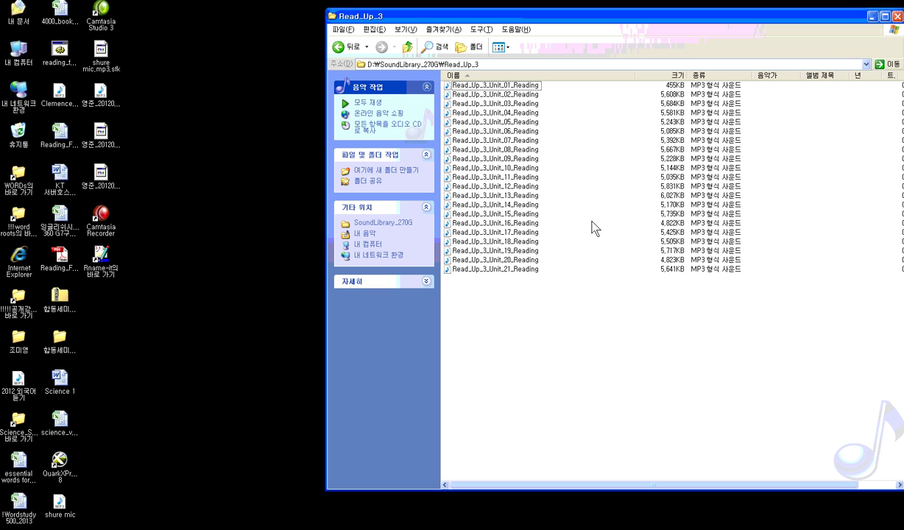
click(532, 87)
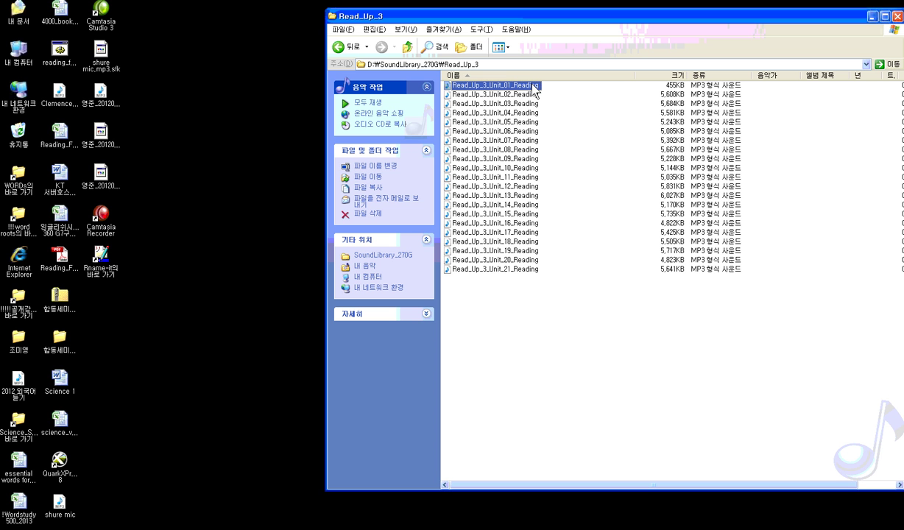
click(534, 86)
key(ctrl+c)
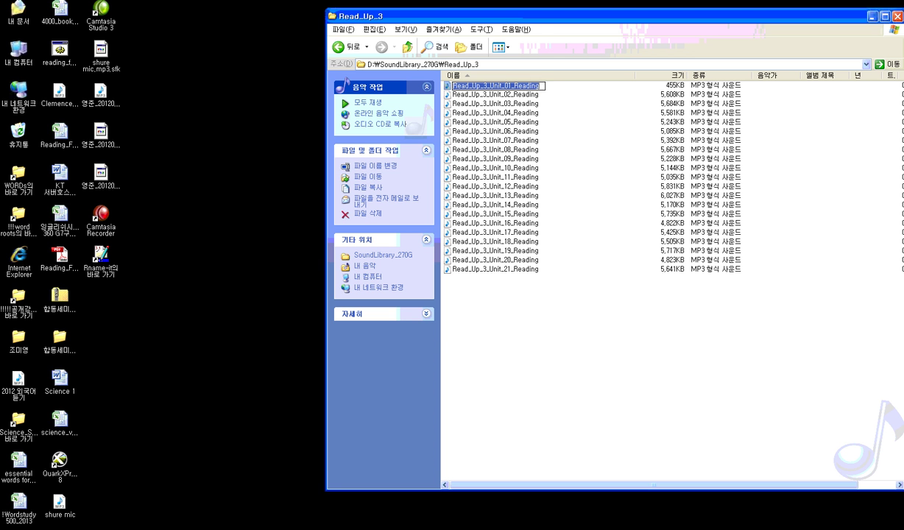
Switch to the blank Excel workbook and enter "rename" in cell A1
key(alt+Tab)
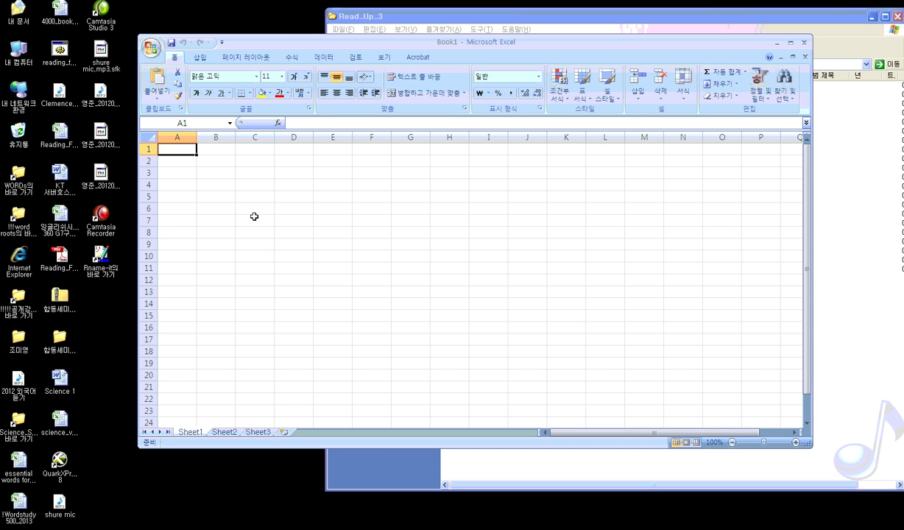
text(rem)
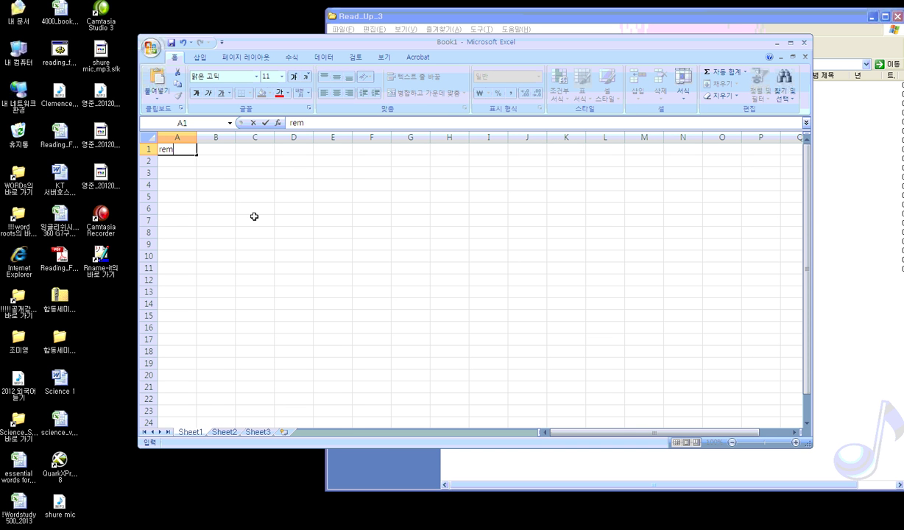
key(BackSpace)
text(name)
key(Return)
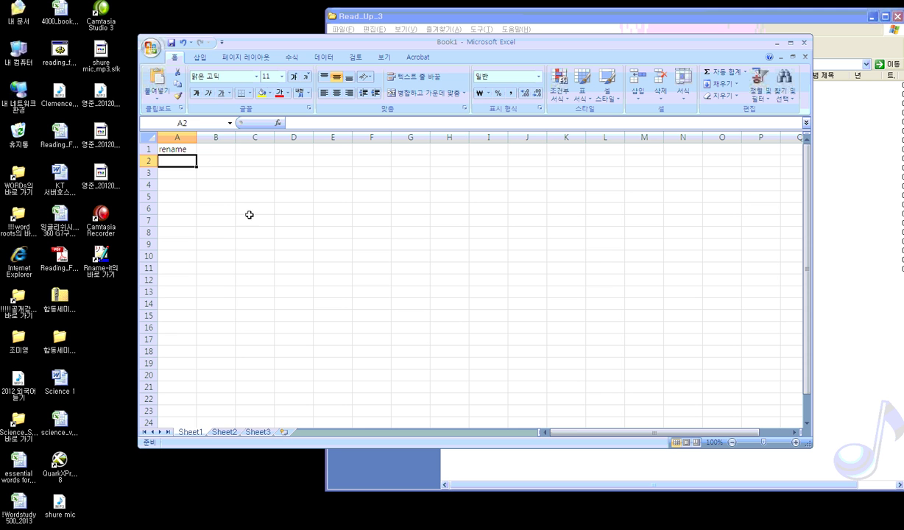
Paste the copied name Read_Up_3_Unit_01_Reading into cell B1 and fill the series down to row 21
click(218, 151)
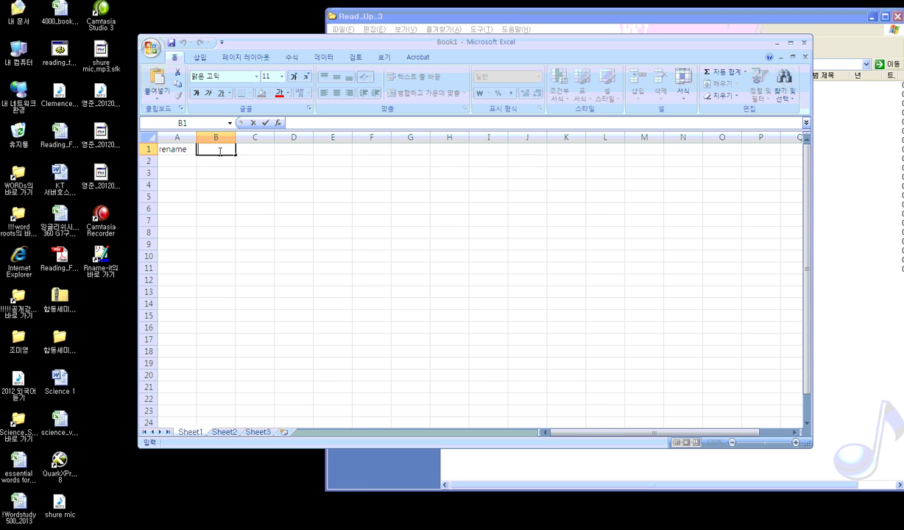
key(ctrl+v)
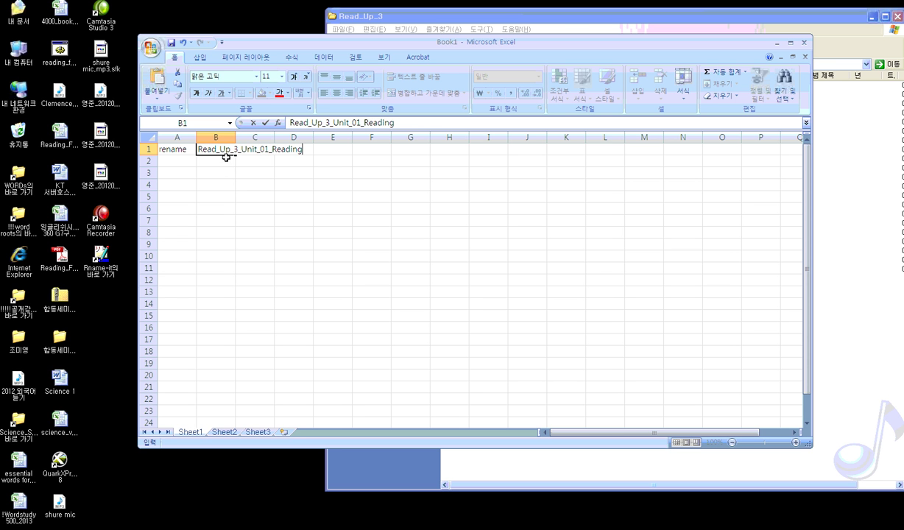
key(Return)
click(223, 147)
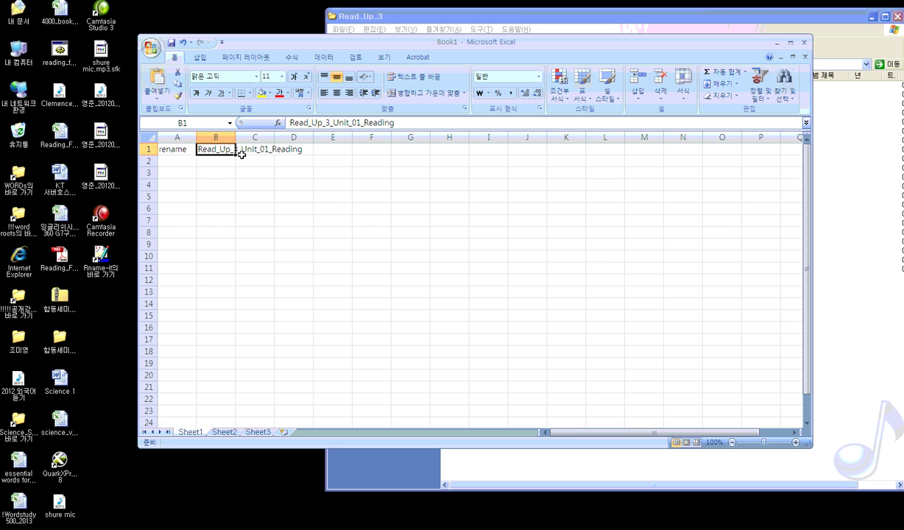
drag(237, 154, 239, 393)
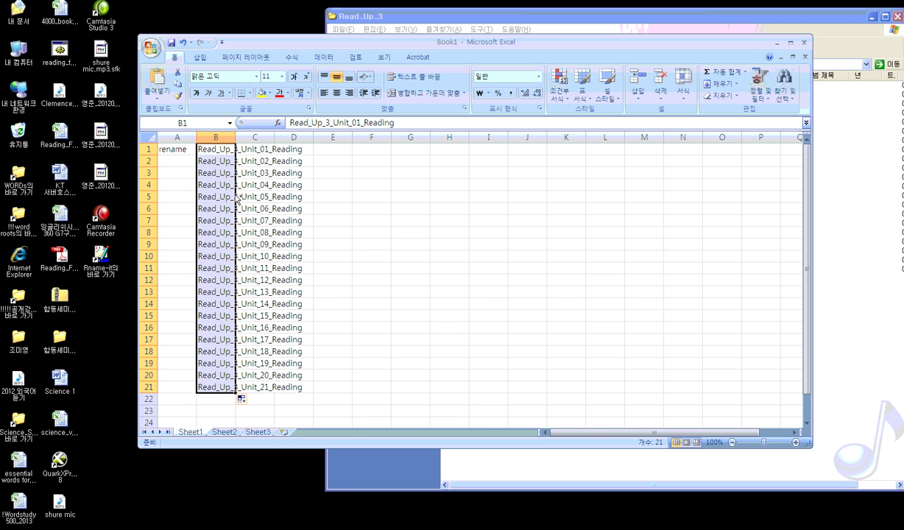
Copy the names in B1:B21 into column C starting at C2, and widen column B to fit the full names
key(ctrl+c)
click(344, 181)
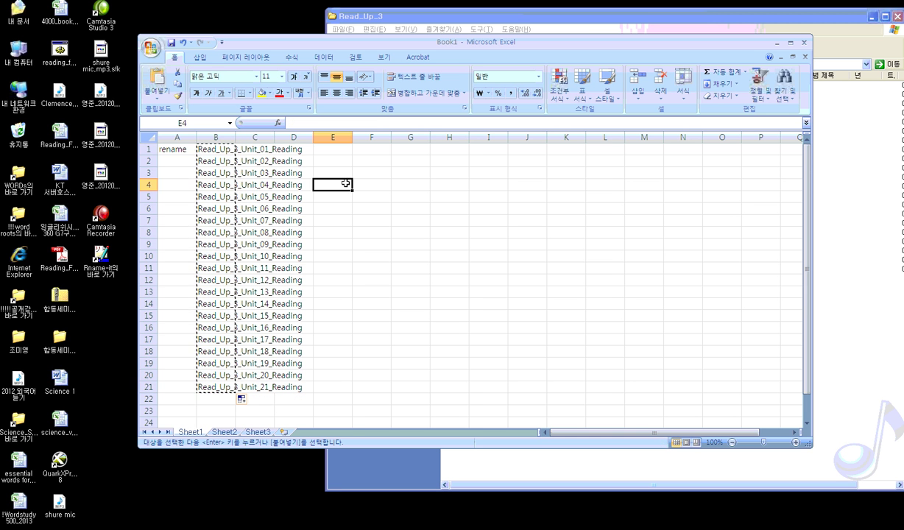
click(278, 161)
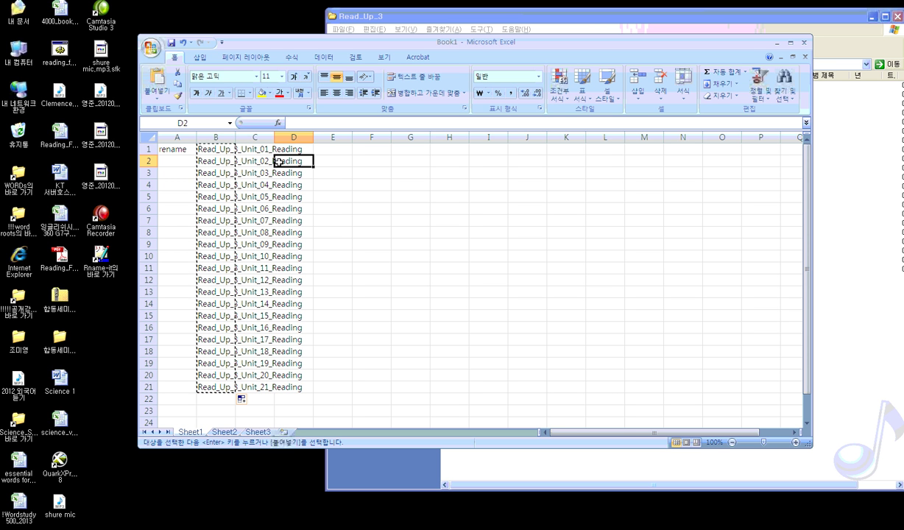
click(256, 162)
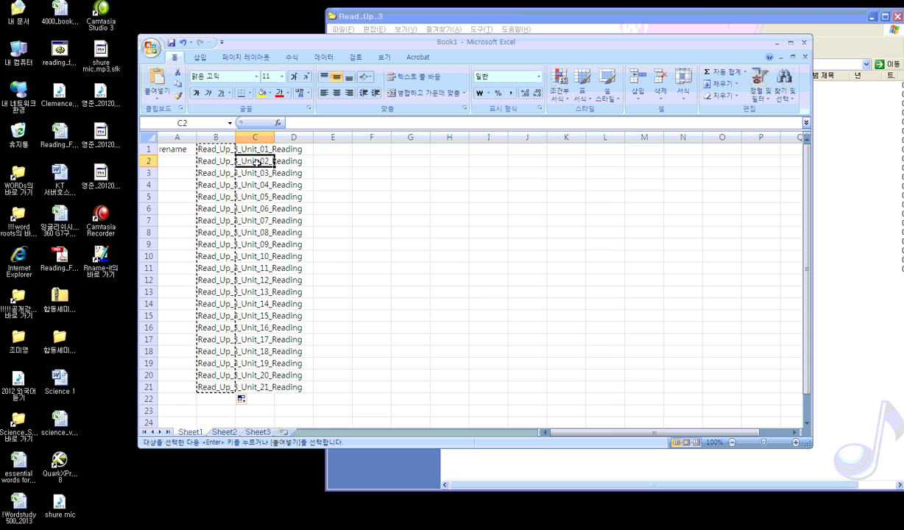
key(ctrl+v)
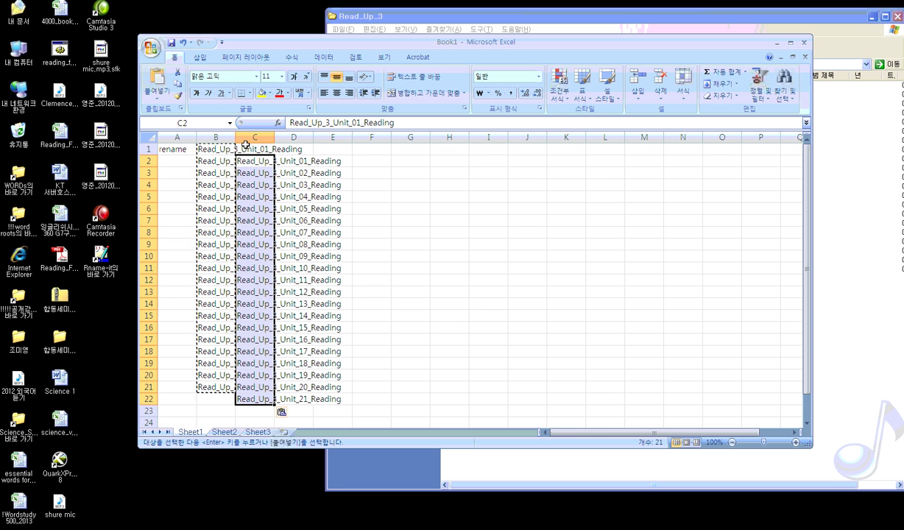
drag(235, 138, 305, 138)
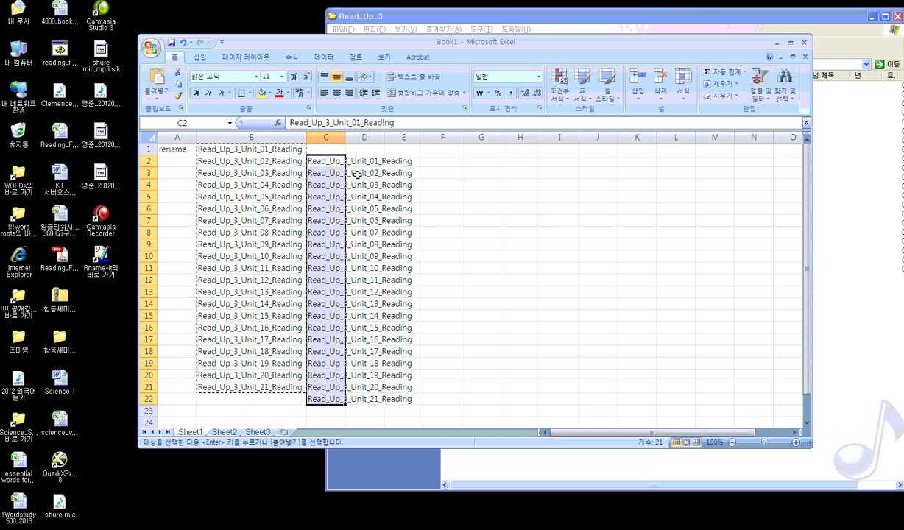
Fill "rename" from A1 down to A21 and widen column B to leave extra space after the names
click(181, 150)
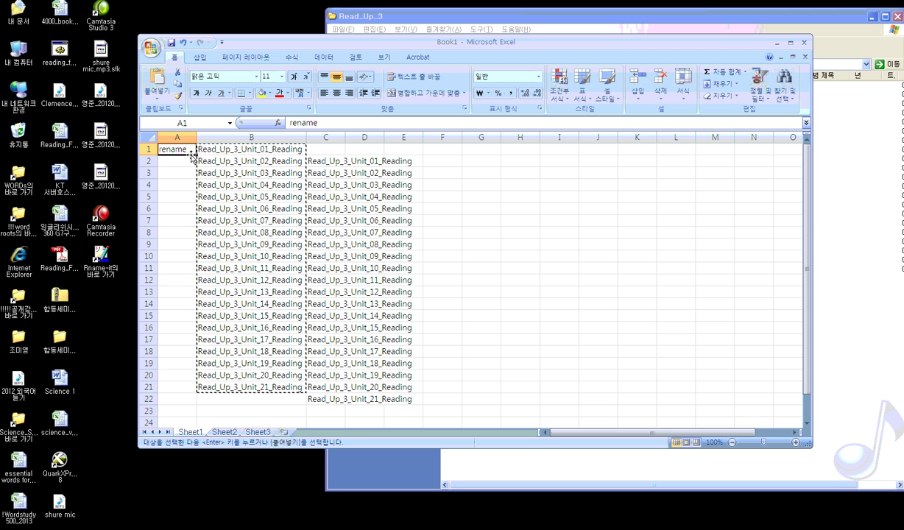
drag(196, 152, 168, 383)
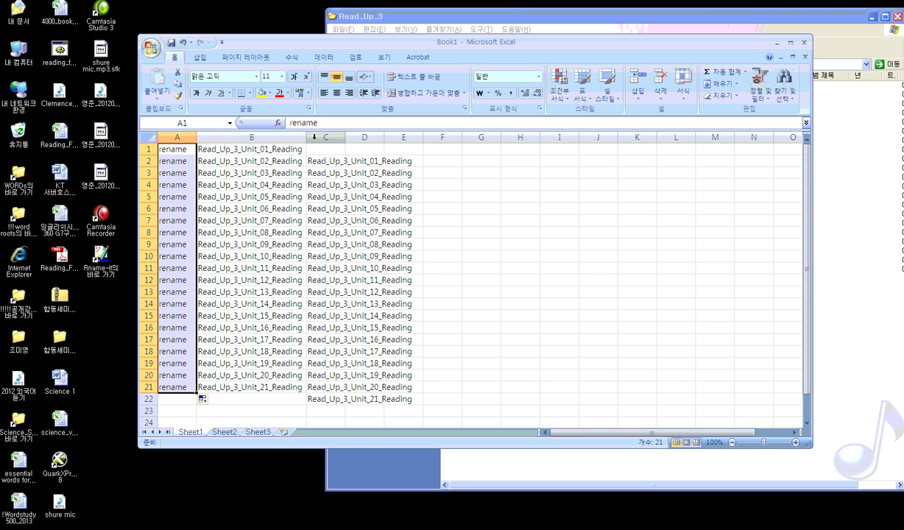
drag(308, 140, 393, 143)
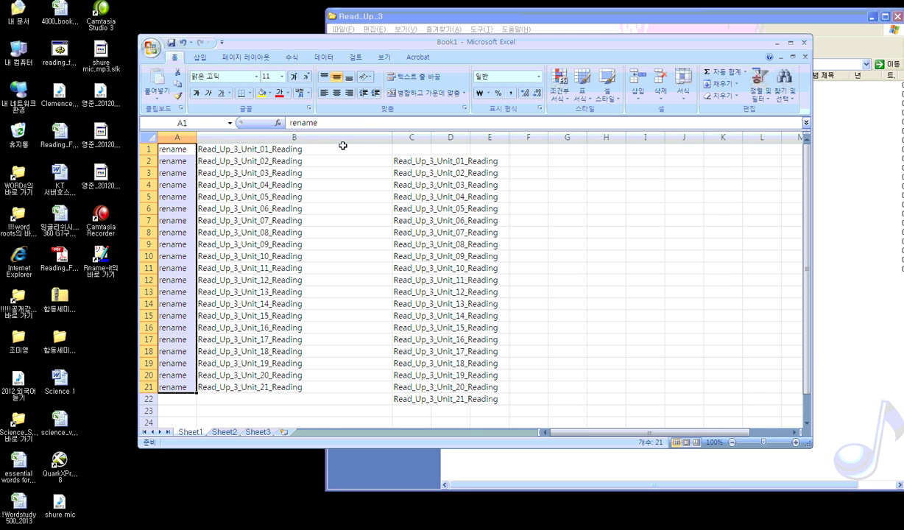
Select the first file name in cell B1 for editing
click(293, 151)
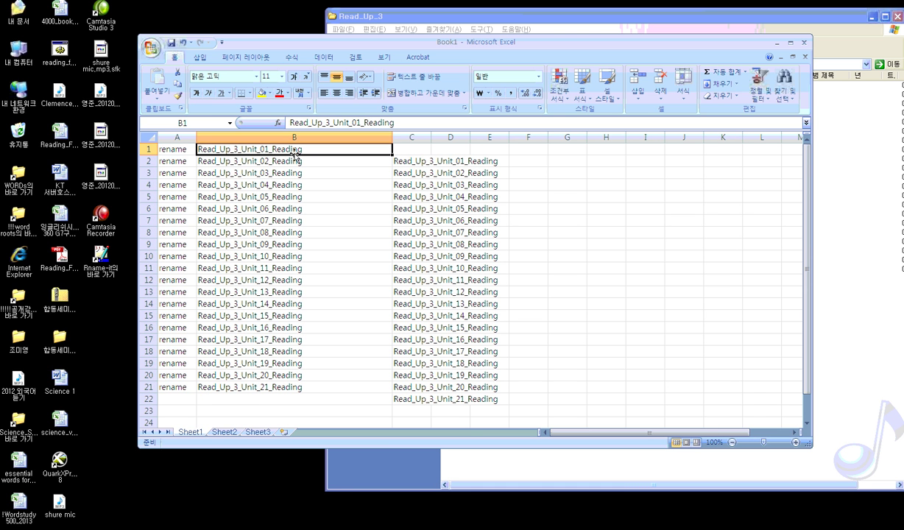
key(ctrl+Down)
key(ctrl+Up)
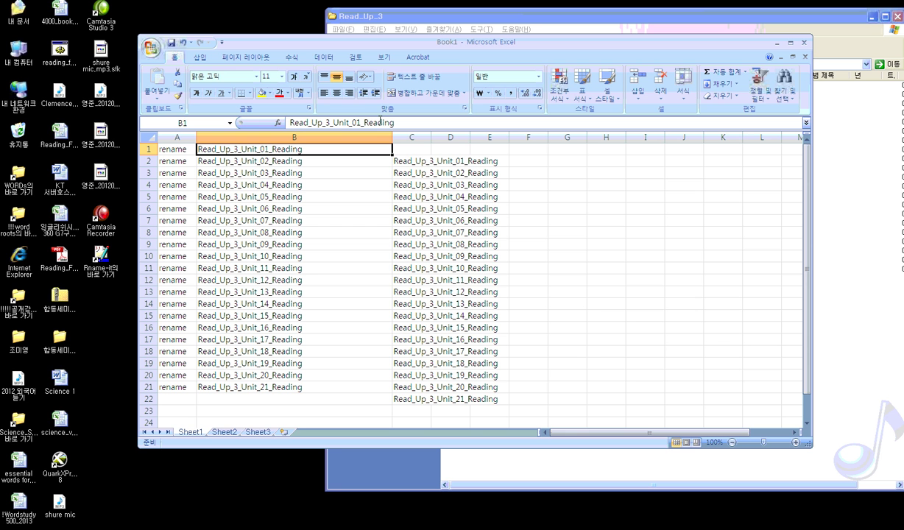